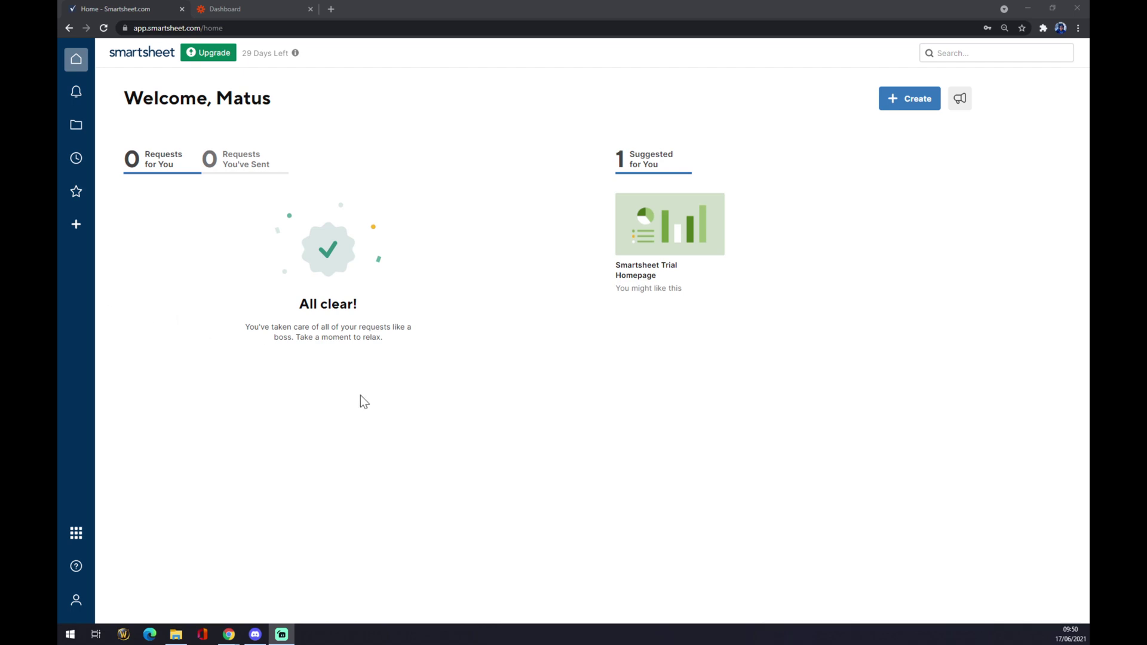
Step: Bring the Smartsheet browser window forward and open the account menu from the sidebar
{"action": "left_click", "coordinate": [375, 403]}
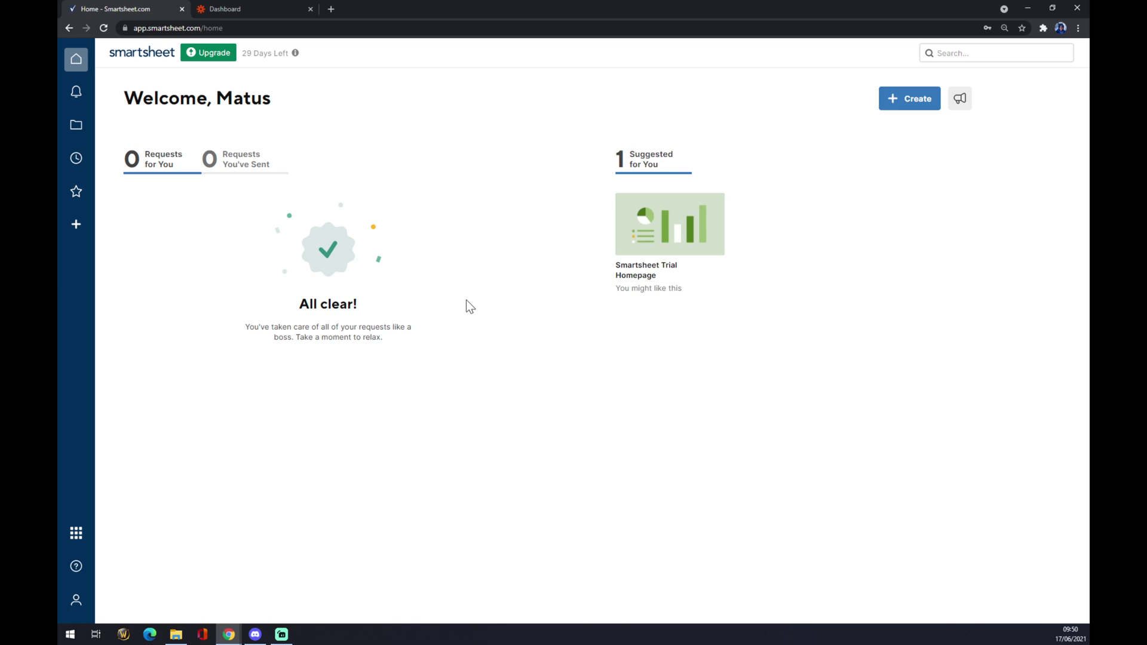
{"action": "left_click", "coordinate": [79, 610]}
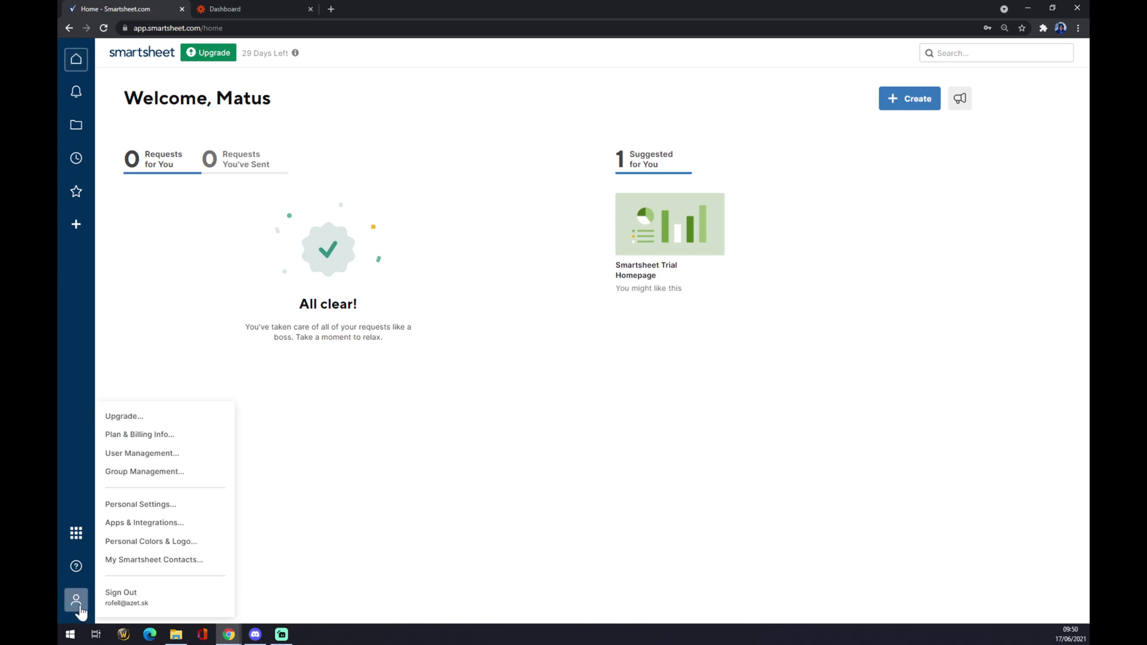
Step: Open Apps & Integrations, visit the Solution Center, then switch to the Zapier dashboard
{"action": "left_click", "coordinate": [182, 525]}
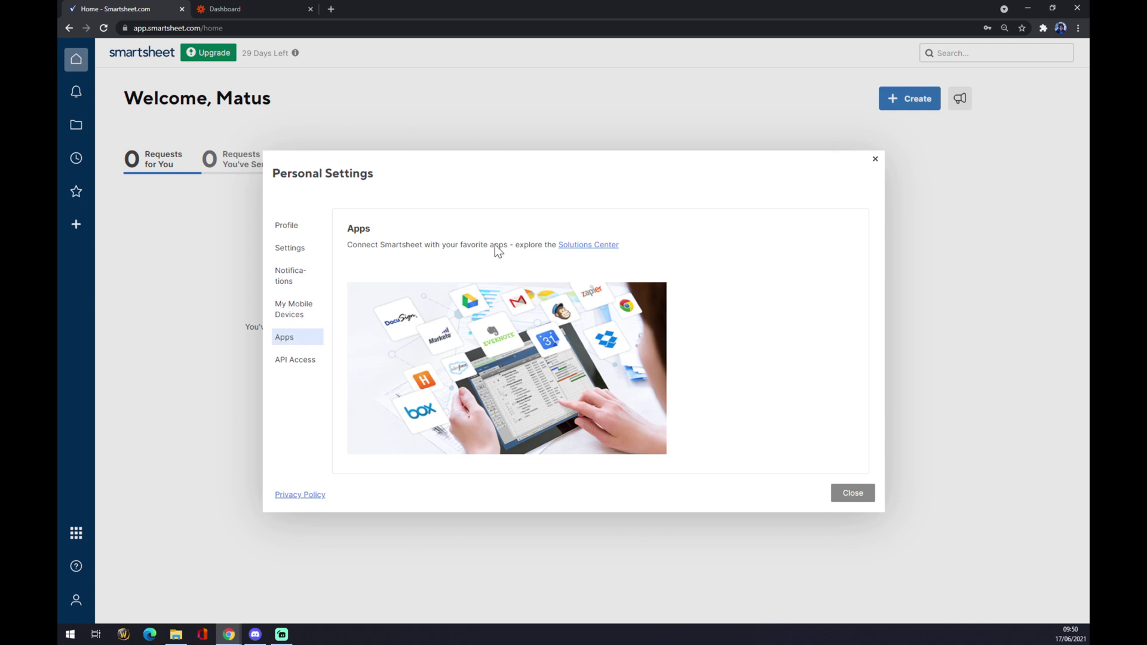
{"action": "left_click", "coordinate": [591, 247]}
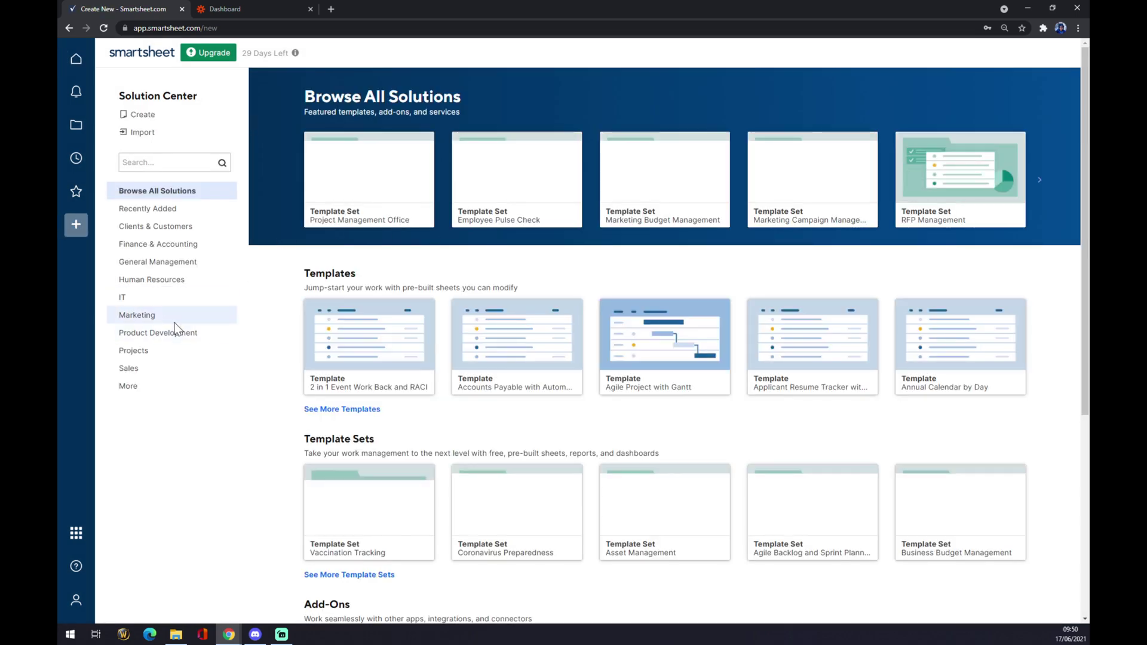
{"action": "scroll", "coordinate": [180, 318], "scroll_direction": "down", "scroll_amount": 3}
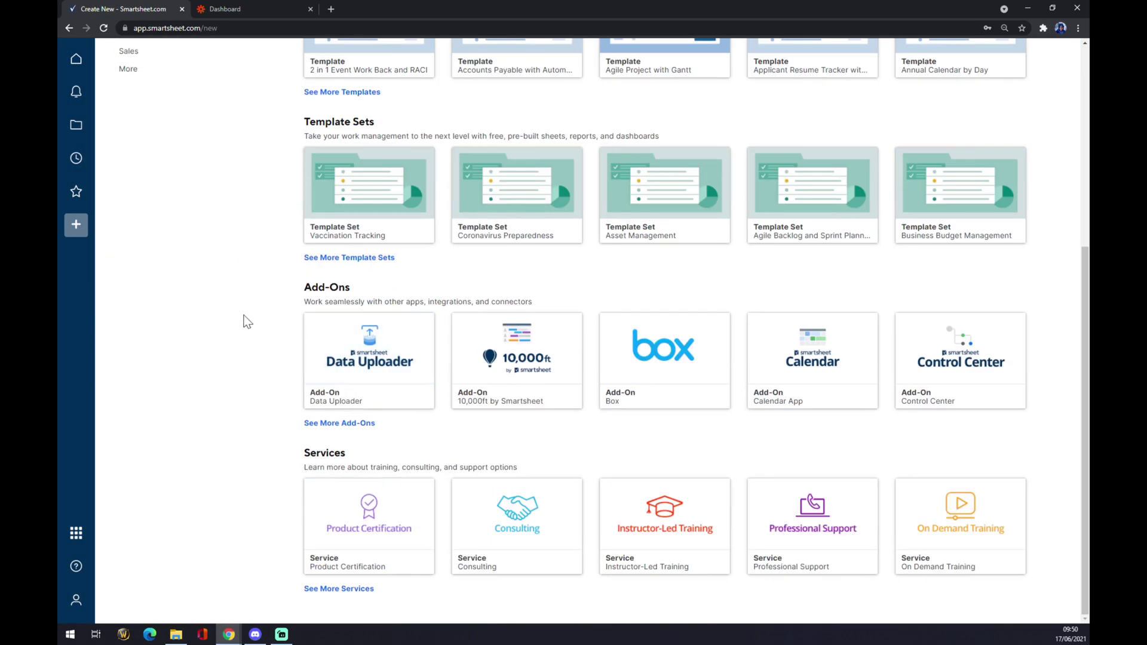
{"action": "scroll", "coordinate": [255, 320], "scroll_direction": "up", "scroll_amount": 3}
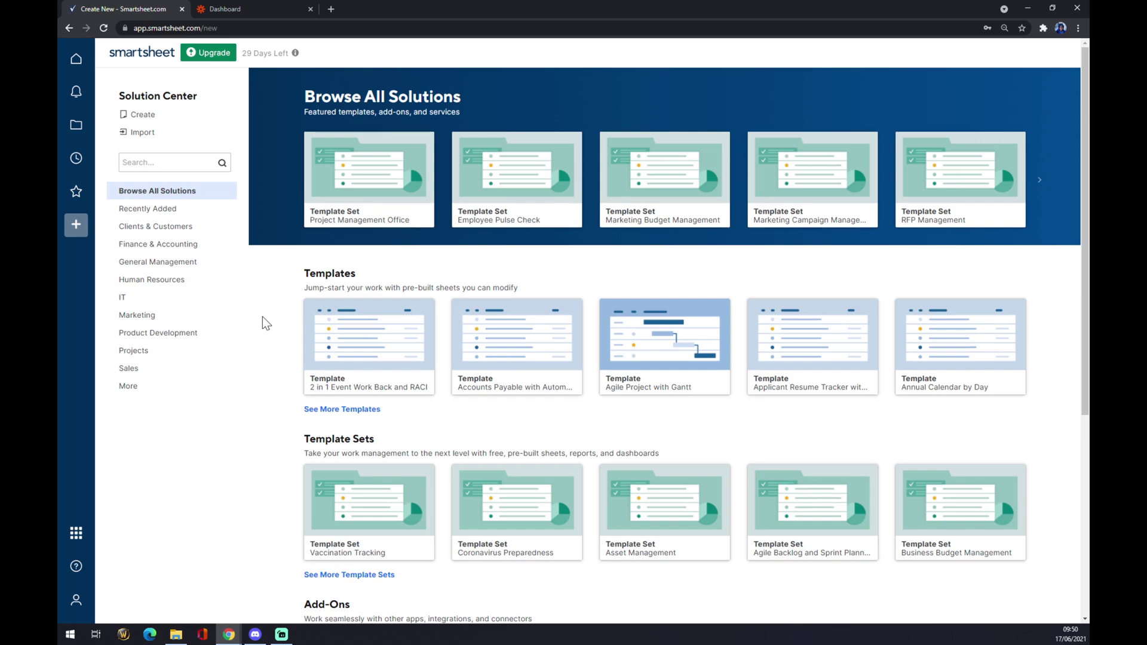
{"action": "scroll", "coordinate": [263, 323], "scroll_direction": "down", "scroll_amount": 3}
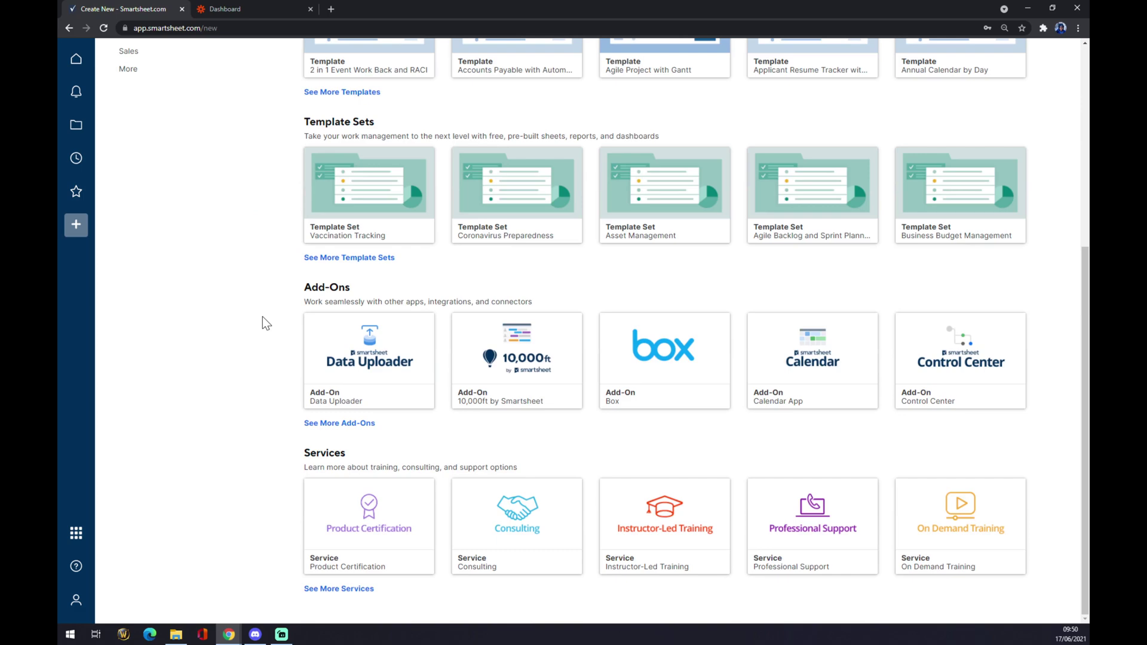
{"action": "scroll", "coordinate": [263, 323], "scroll_direction": "up", "scroll_amount": 3}
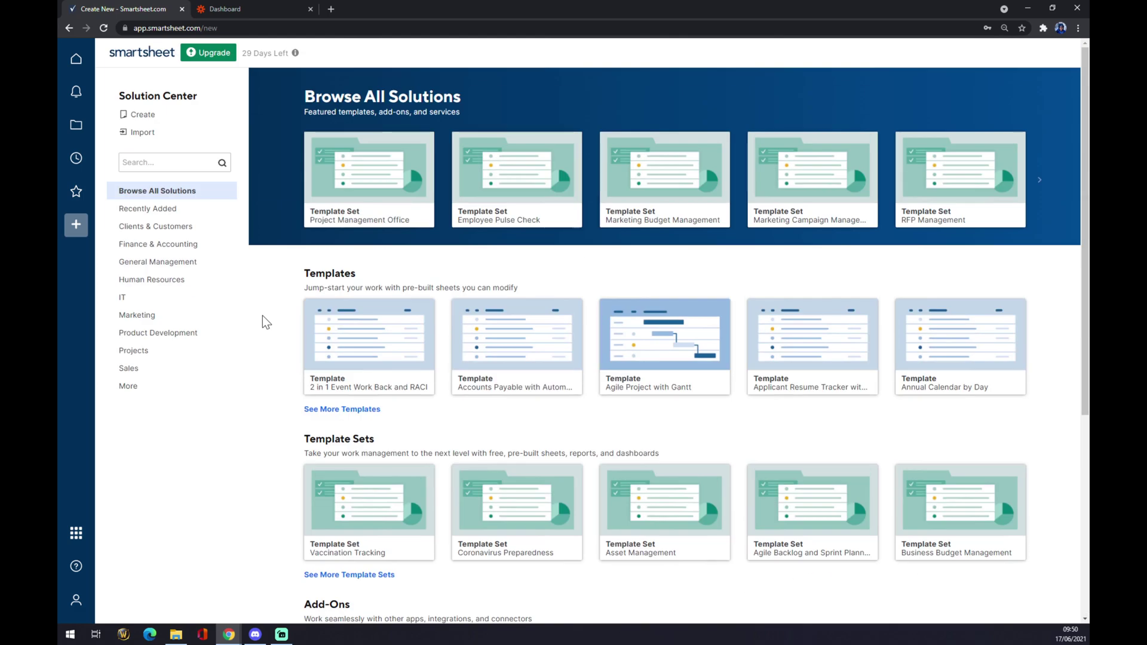
{"action": "left_click", "coordinate": [255, 9]}
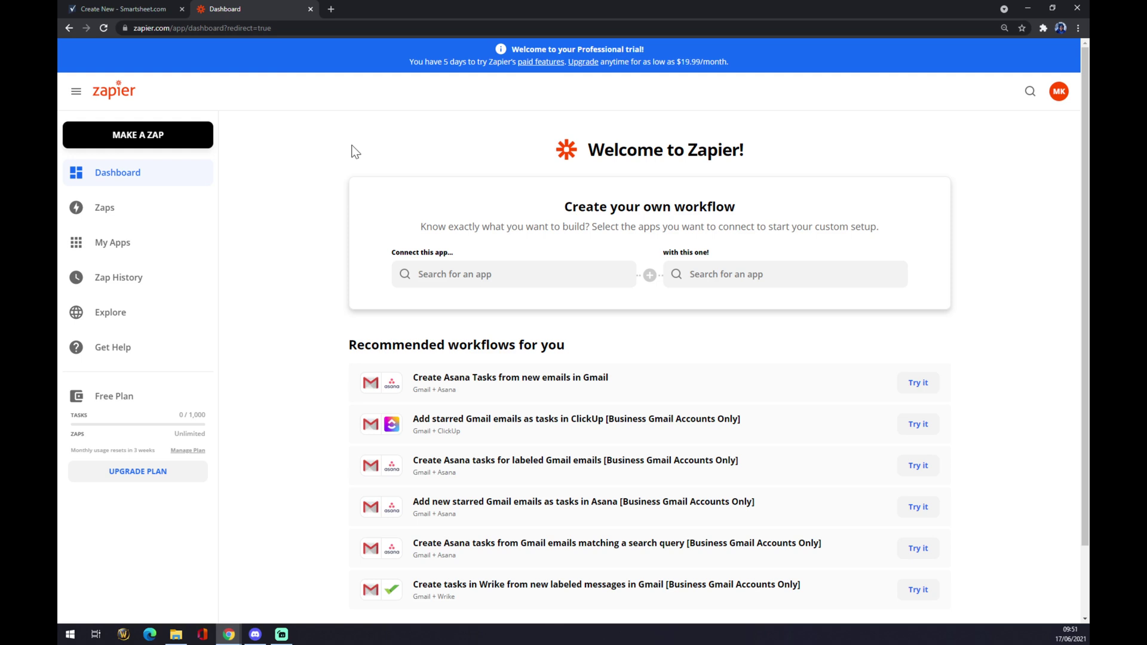
Step: Create a new Zap named 'smartsheet to teams' and begin choosing its trigger app
{"action": "left_click", "coordinate": [164, 147]}
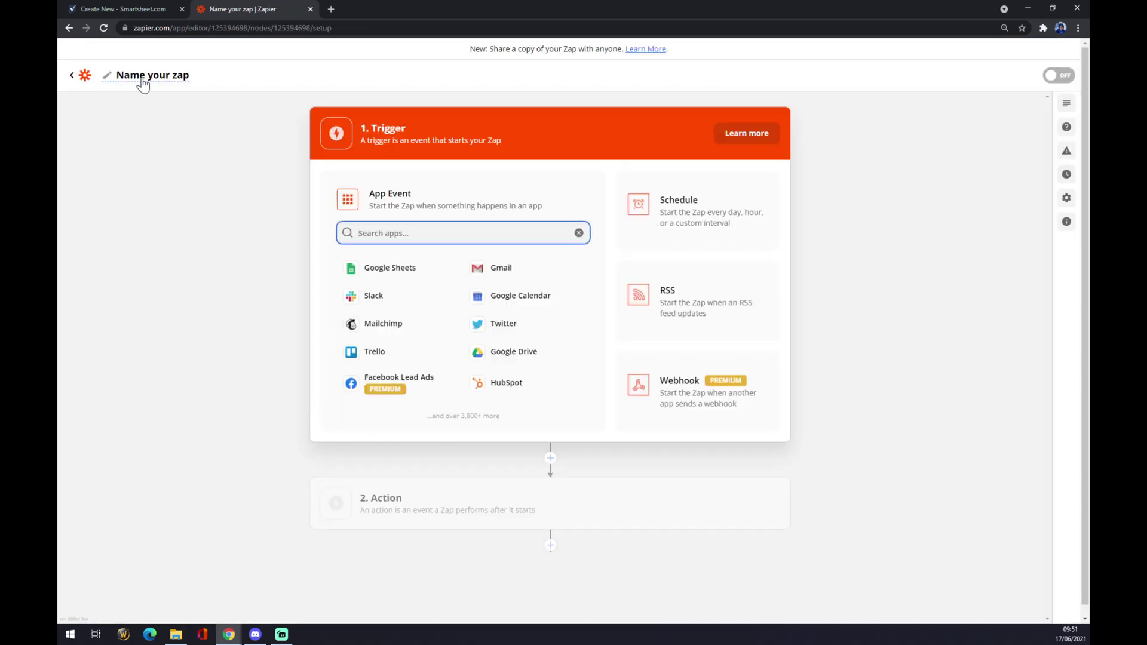
{"action": "left_click", "coordinate": [142, 79]}
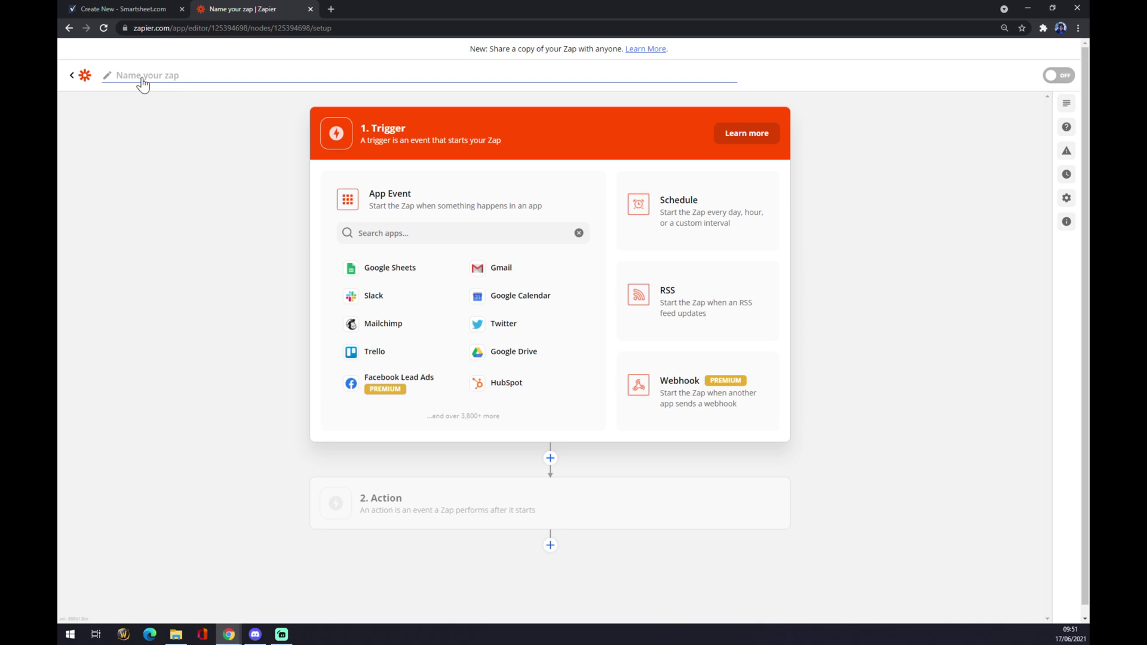
{"action": "type", "text": "smart"}
{"action": "type", "text": "sheet to"}
{"action": "type", "text": " teams"}
{"action": "key", "text": "Return"}
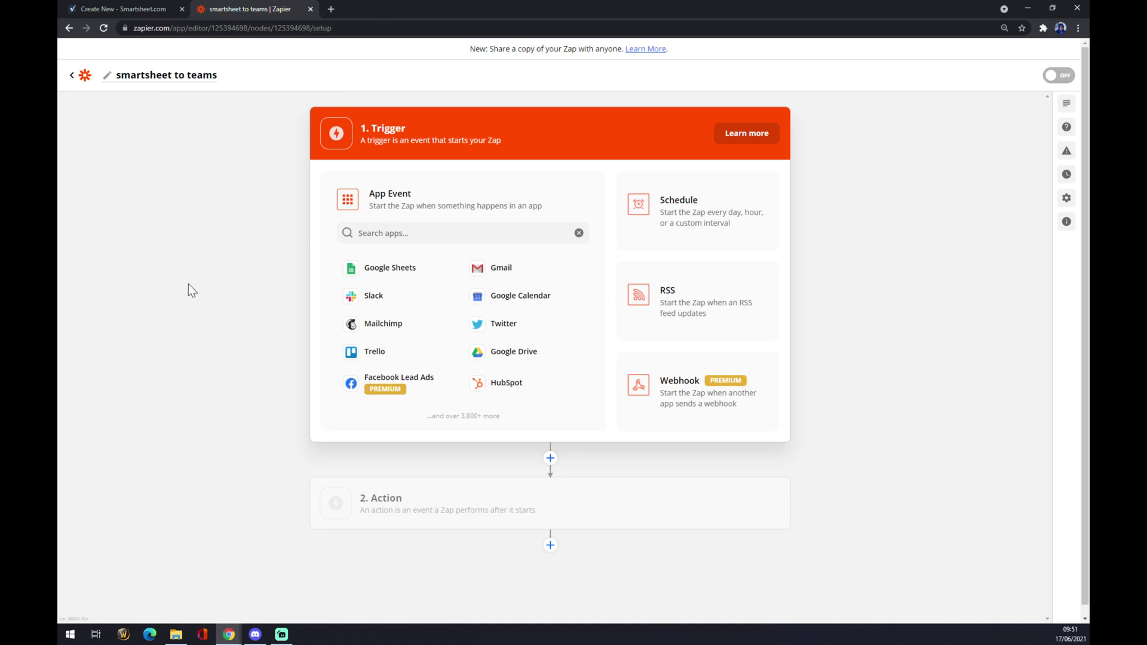
{"action": "left_click", "coordinate": [350, 232]}
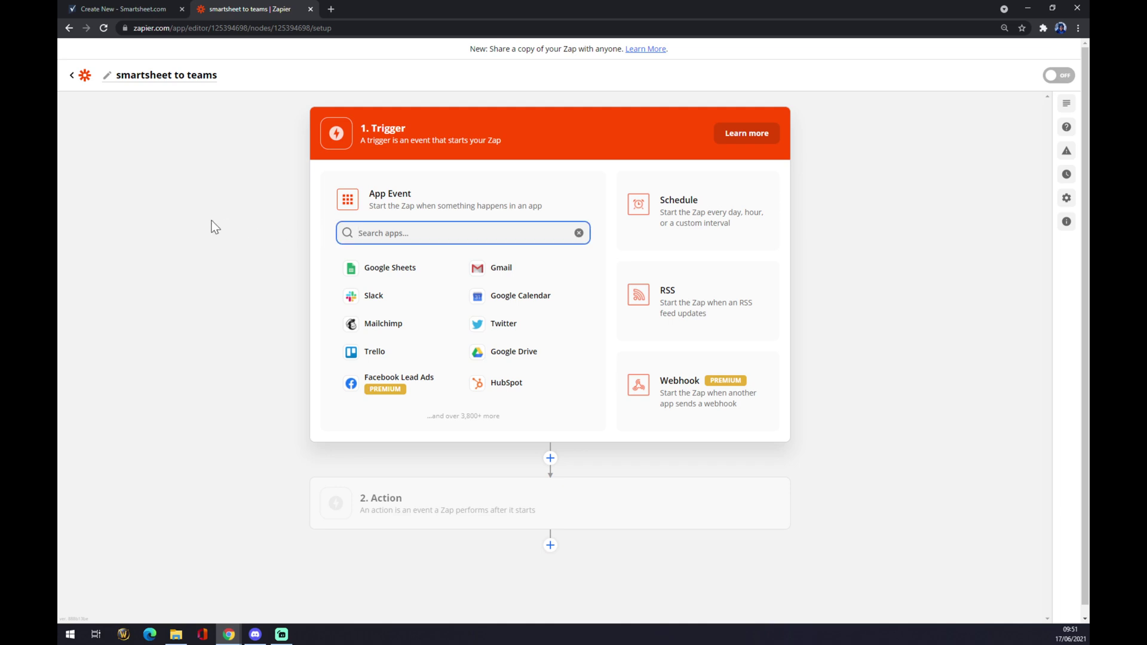
{"action": "type", "text": "sma"}
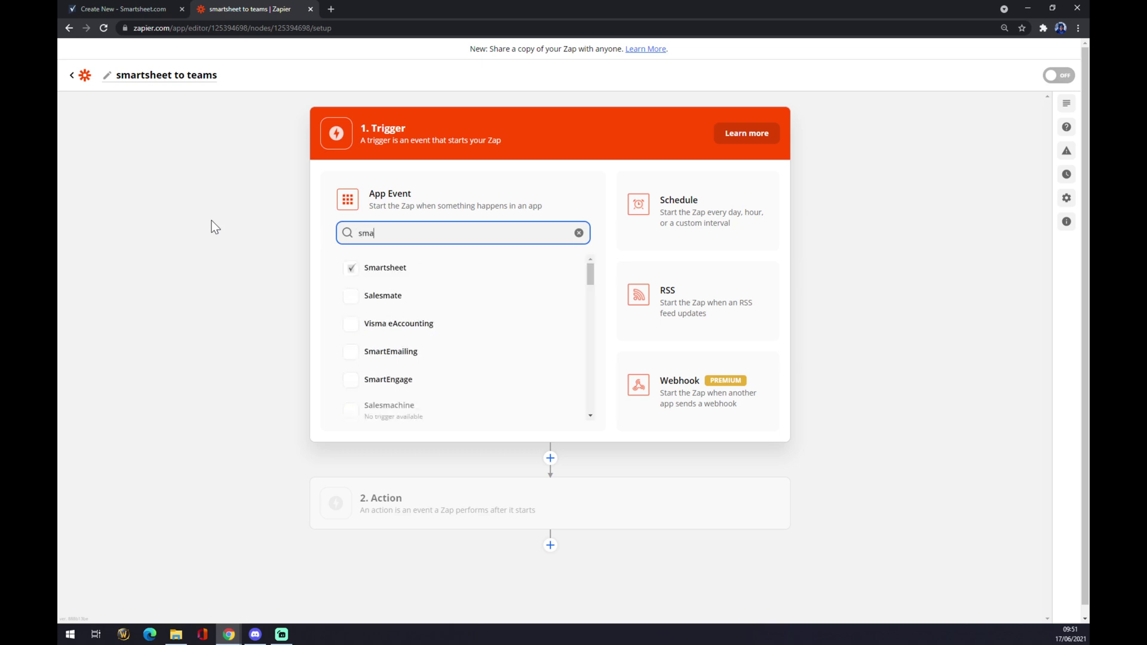
{"action": "type", "text": "rtheet"}
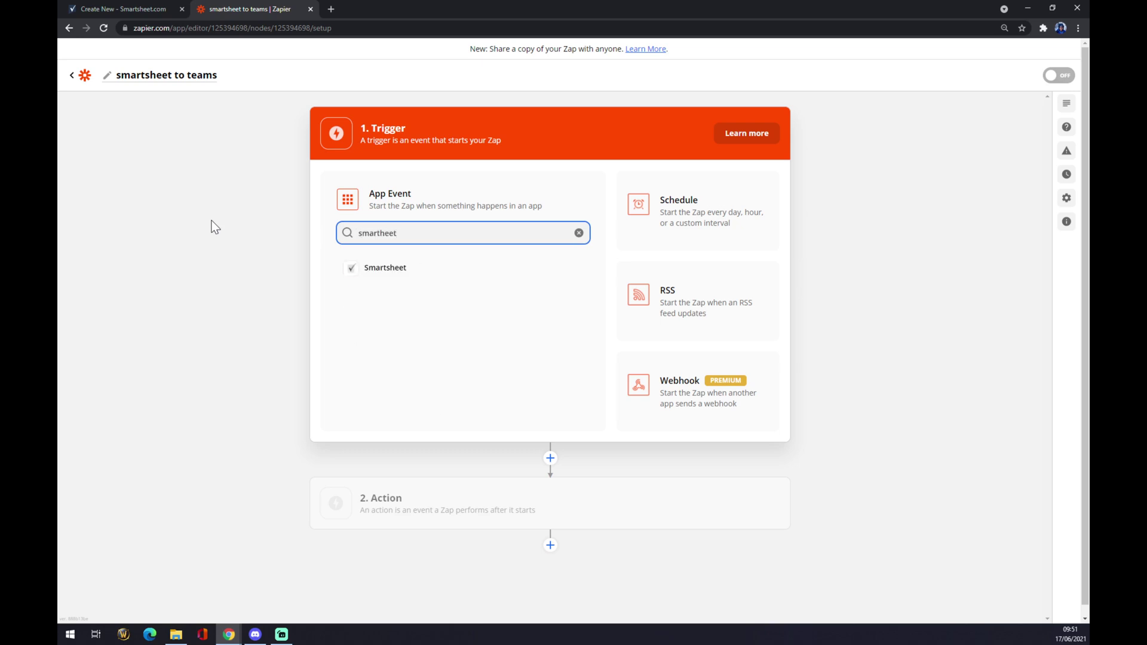
Step: Set the trigger to Smartsheet with the Updated Row event and continue
{"action": "left_click", "coordinate": [367, 270]}
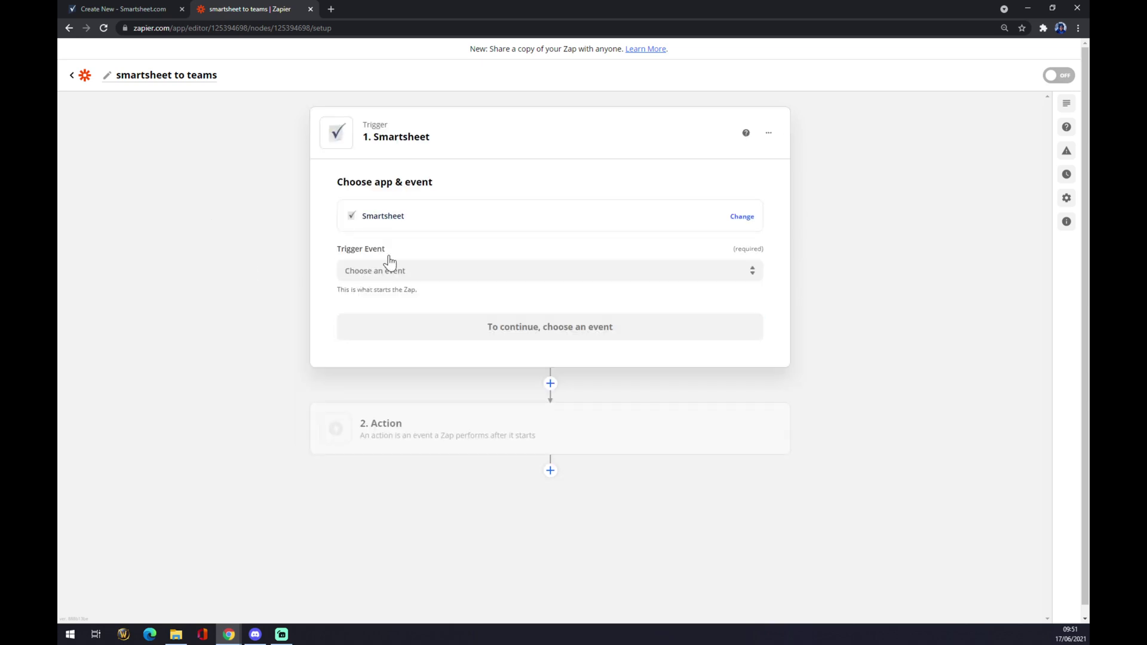
{"action": "left_click", "coordinate": [390, 269]}
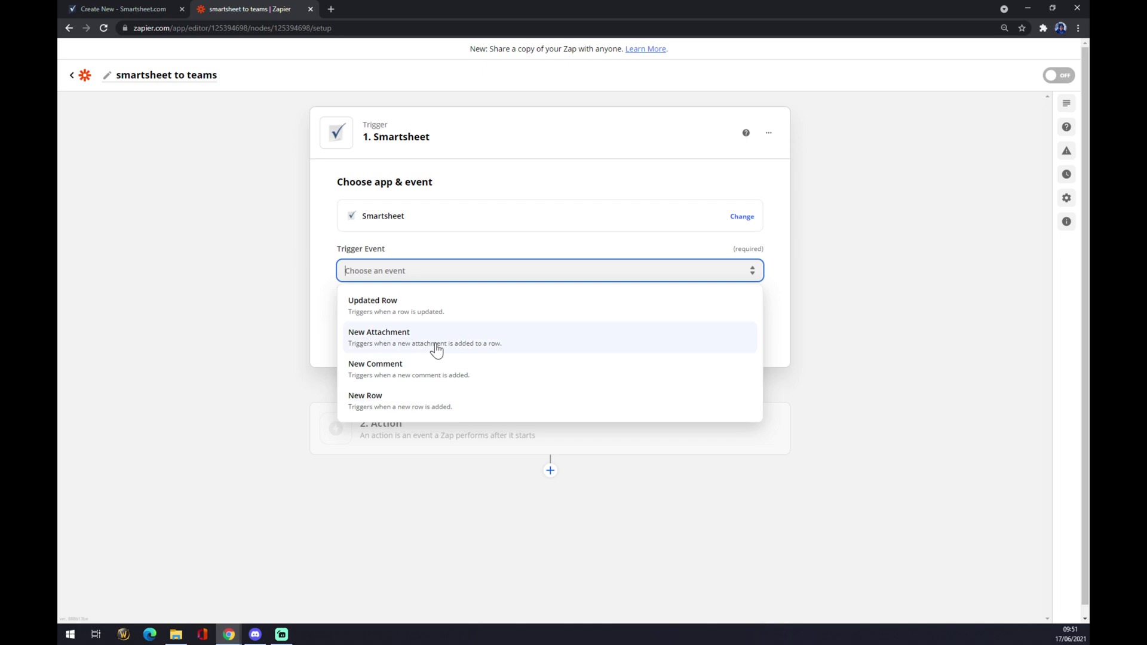
{"action": "left_click", "coordinate": [404, 309]}
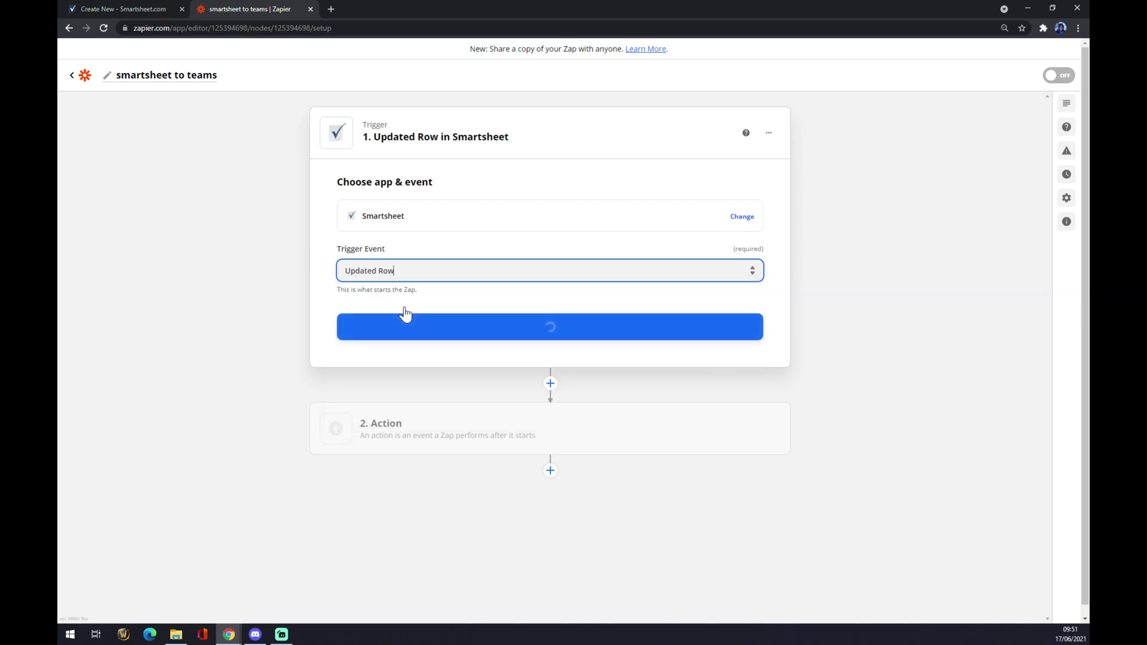
{"action": "left_click", "coordinate": [440, 333]}
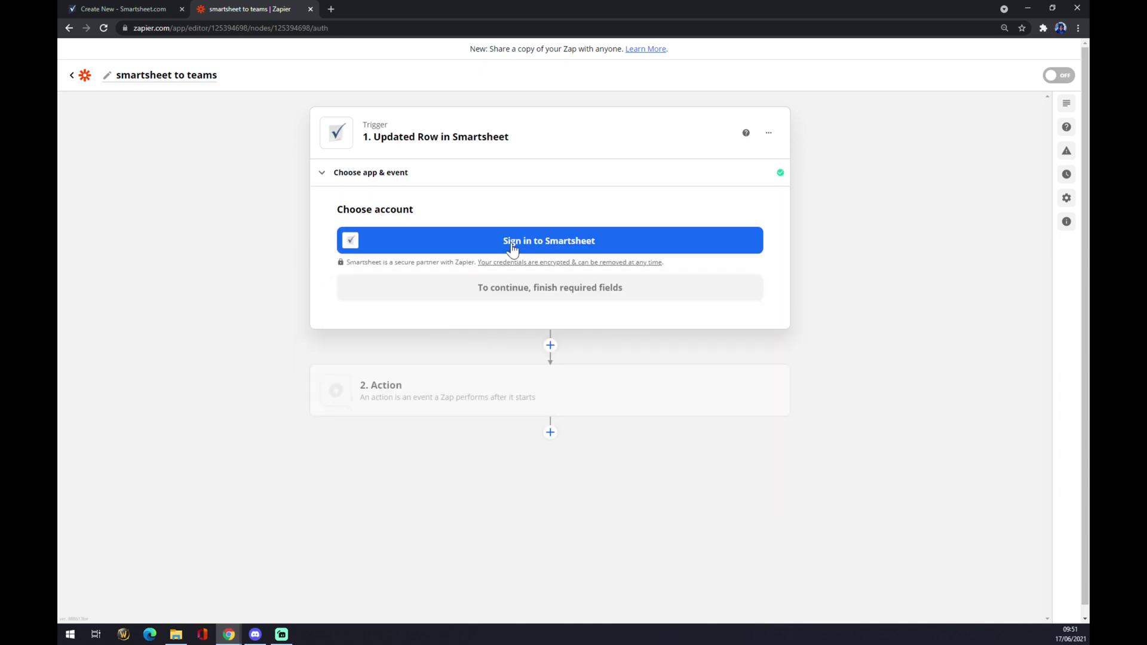
Step: Sign in to Smartsheet, allow Zapier access, and confirm the connected account
{"action": "left_click", "coordinate": [511, 249]}
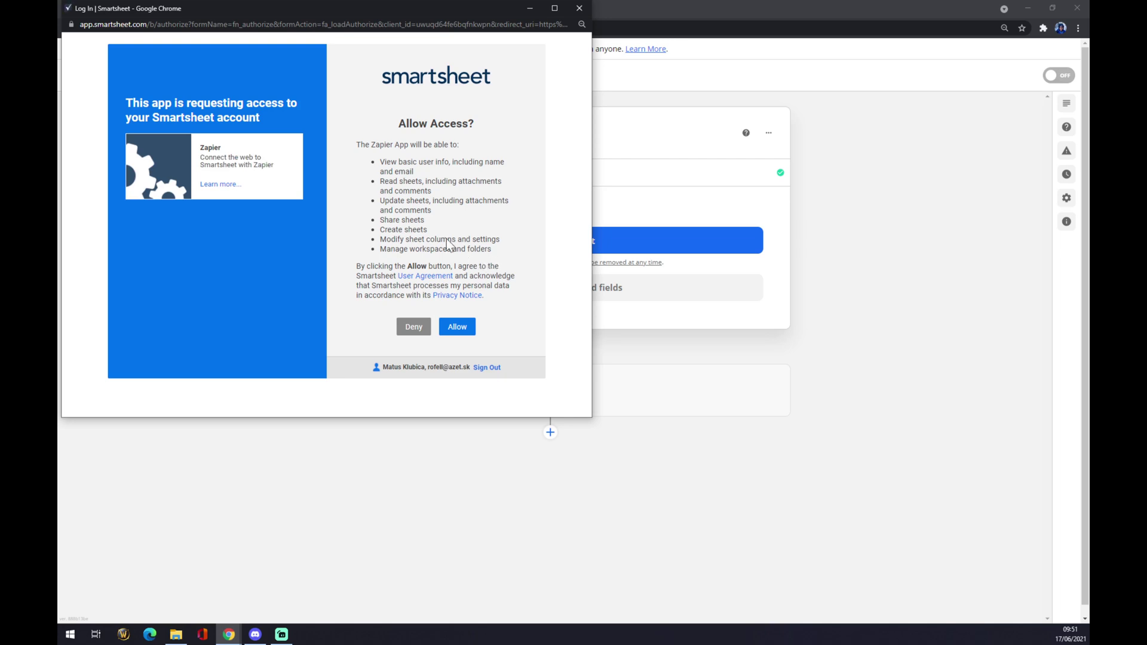
{"action": "left_click", "coordinate": [459, 325]}
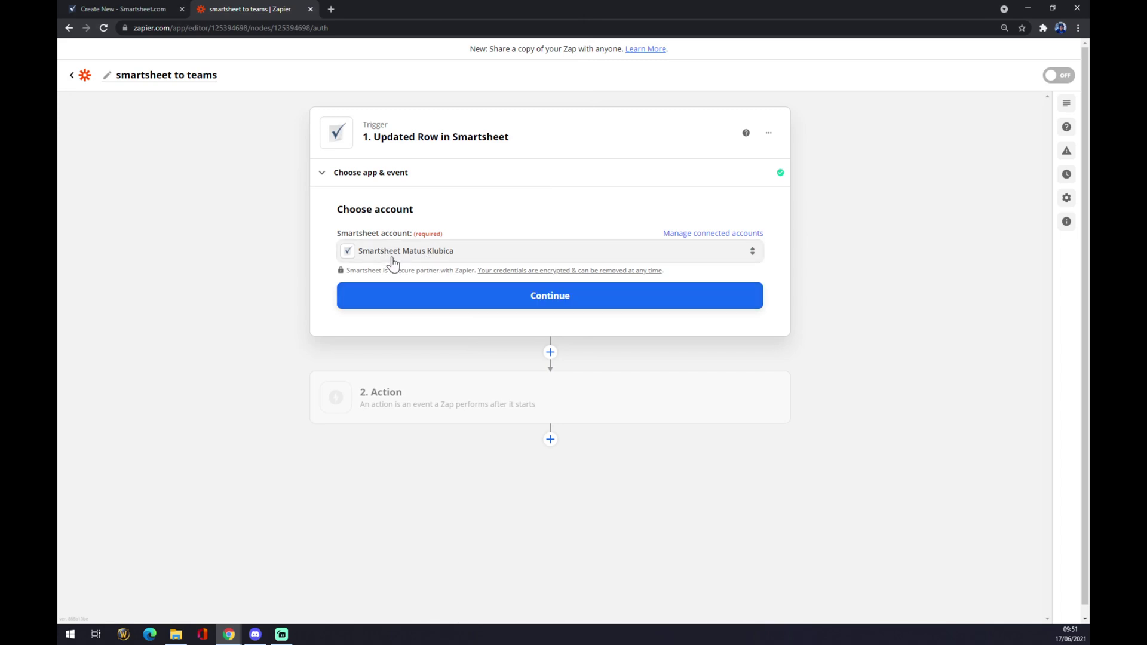
{"action": "left_click", "coordinate": [499, 299]}
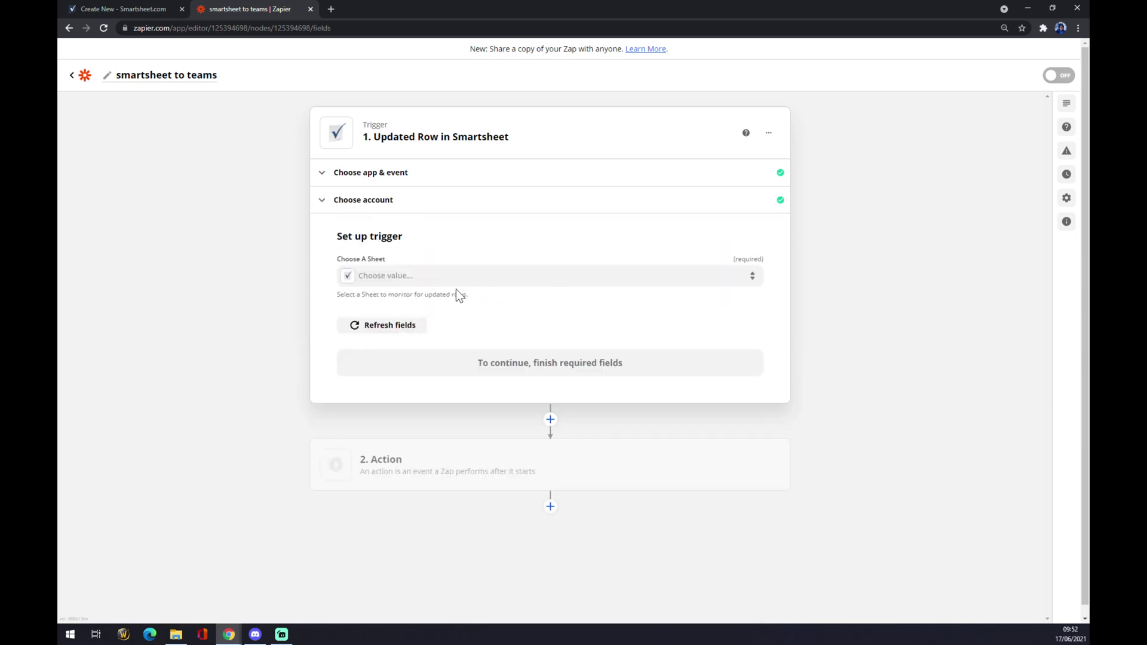
Step: Check the Choose A Sheet list and its Custom option, finding no sheets available
{"action": "left_click", "coordinate": [421, 276]}
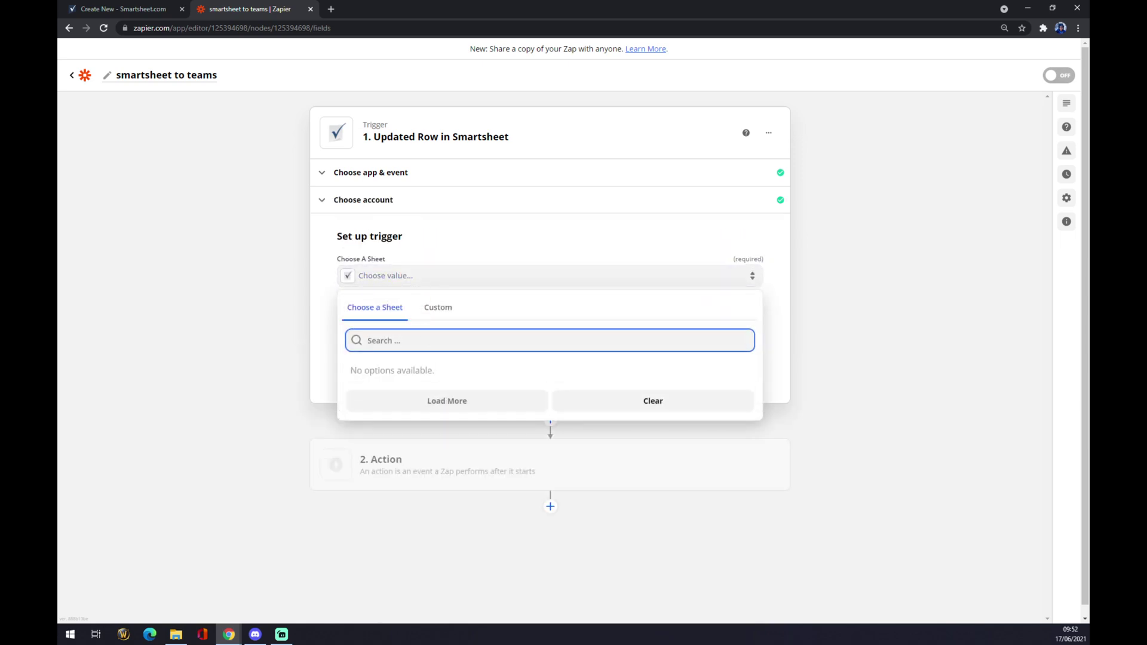
{"action": "left_click", "coordinate": [438, 308]}
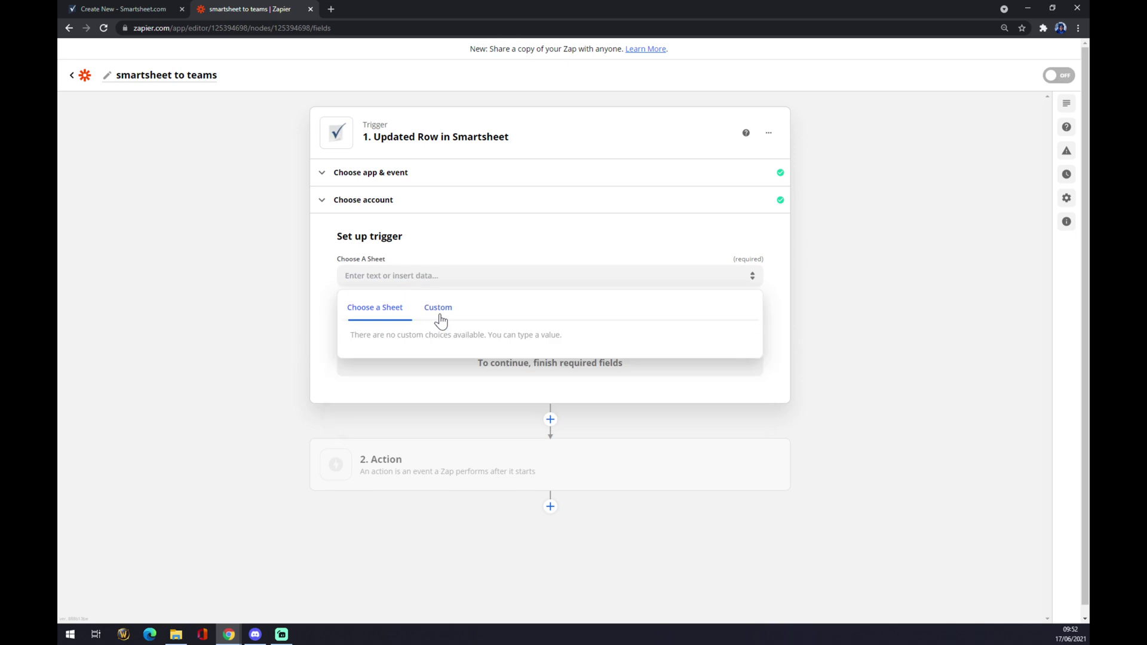
{"action": "left_click", "coordinate": [377, 309]}
{"action": "left_click", "coordinate": [477, 221]}
Step: Glance at the Smartsheet page, return to the editor and start choosing the action step's app
{"action": "left_click", "coordinate": [471, 469]}
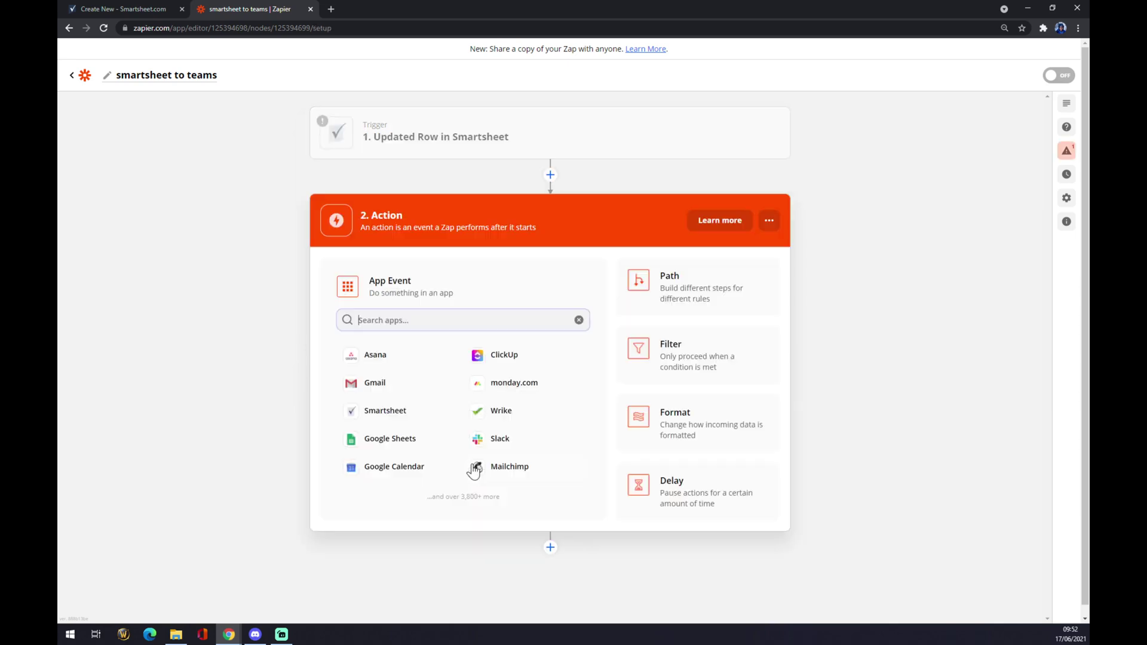
{"action": "left_click", "coordinate": [376, 135]}
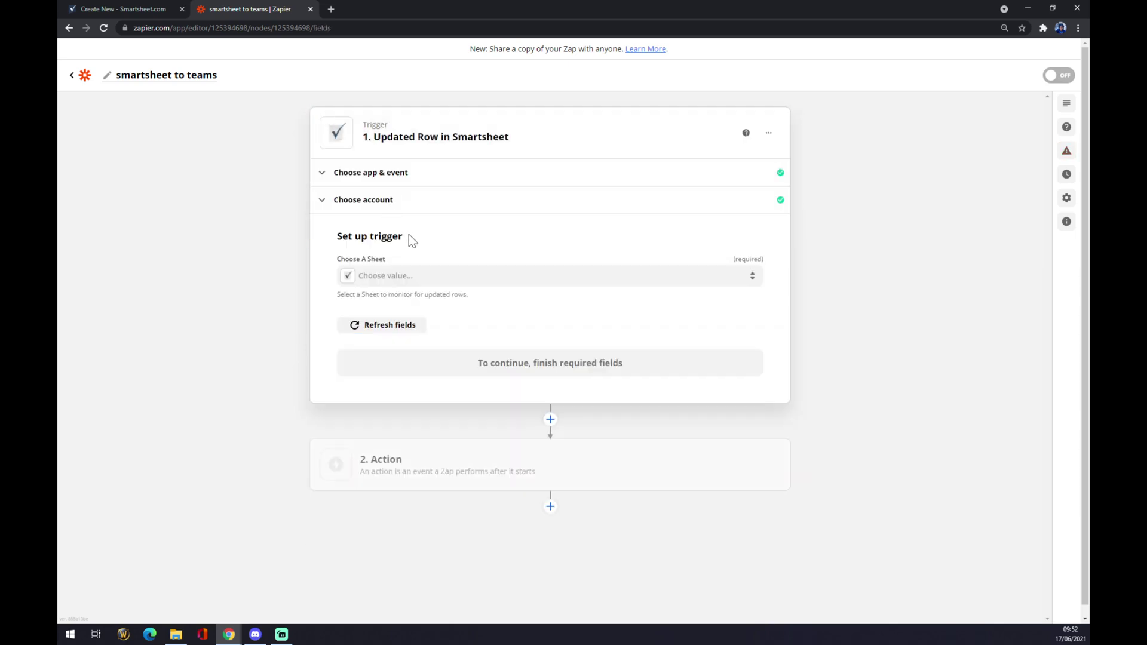
{"action": "left_click", "coordinate": [122, 9]}
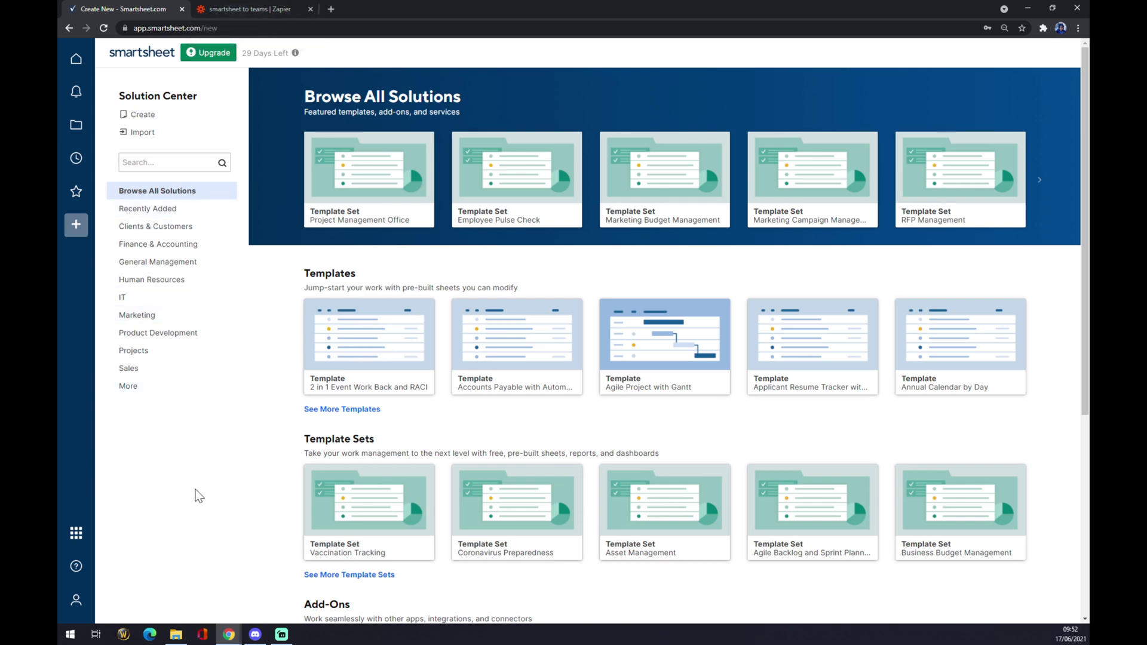
{"action": "left_click", "coordinate": [282, 11]}
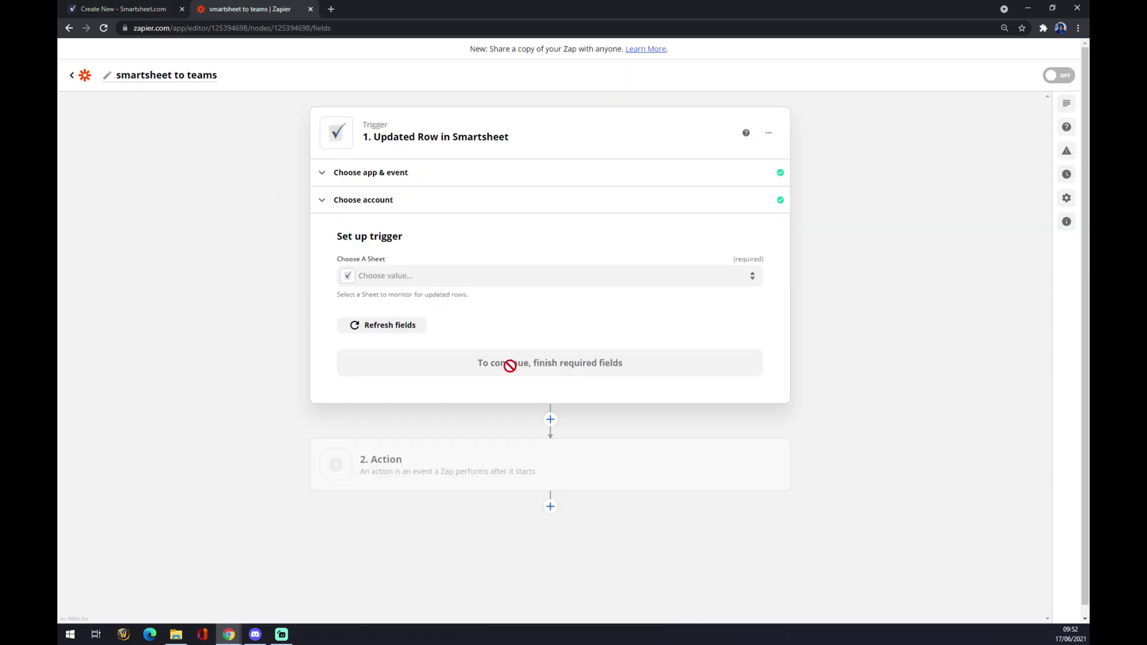
{"action": "left_click", "coordinate": [423, 486]}
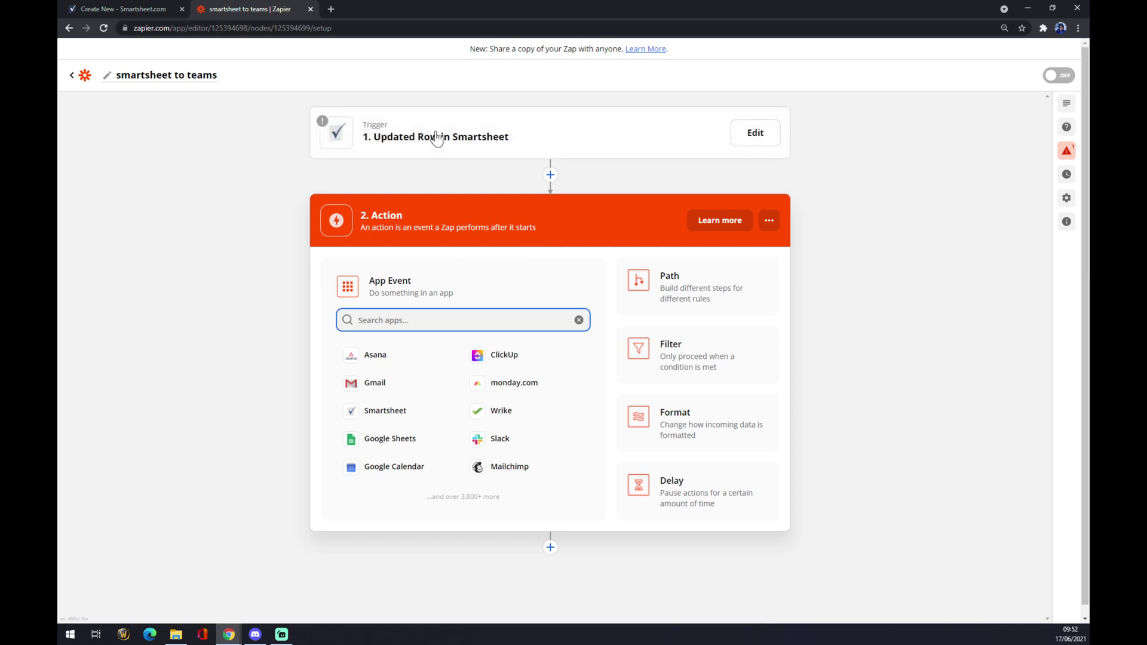
{"action": "mouse_move", "coordinate": [550, 133]}
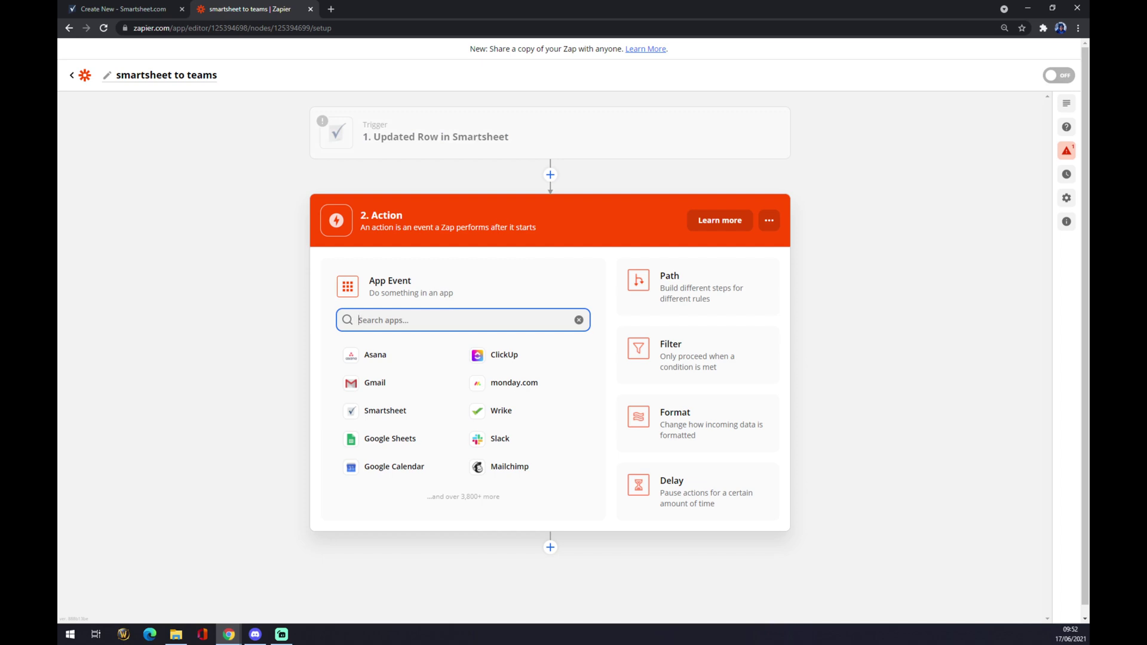
{"action": "type", "text": "teams"}
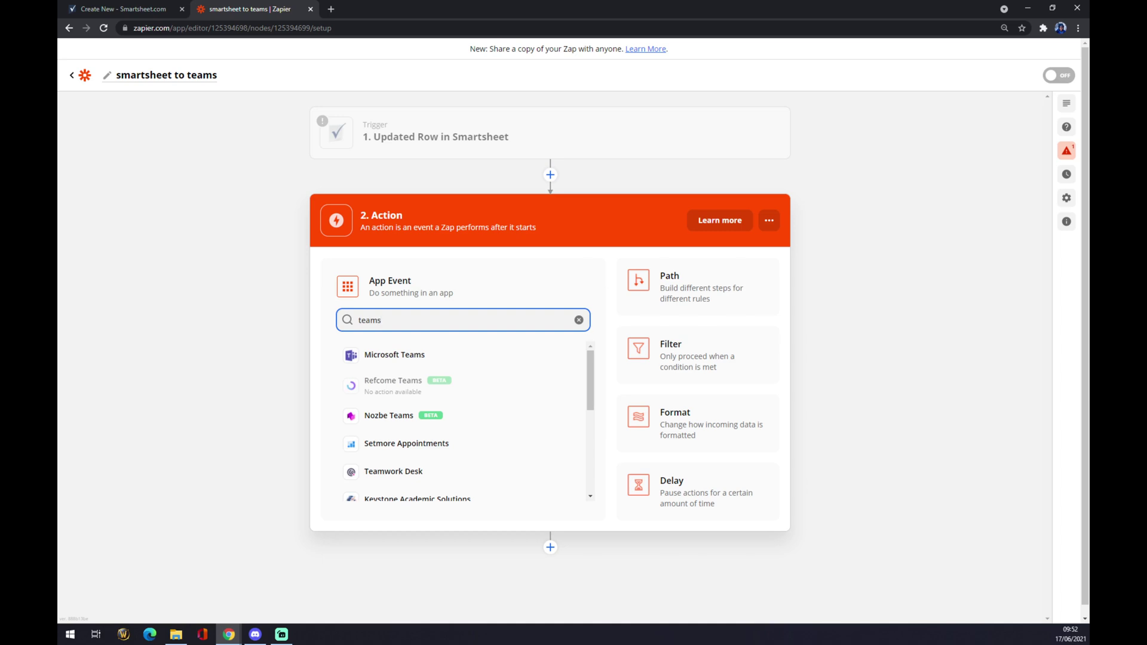
Step: Set the action to Microsoft Teams with the Create Channel event and continue to sign-in
{"action": "left_click", "coordinate": [448, 359]}
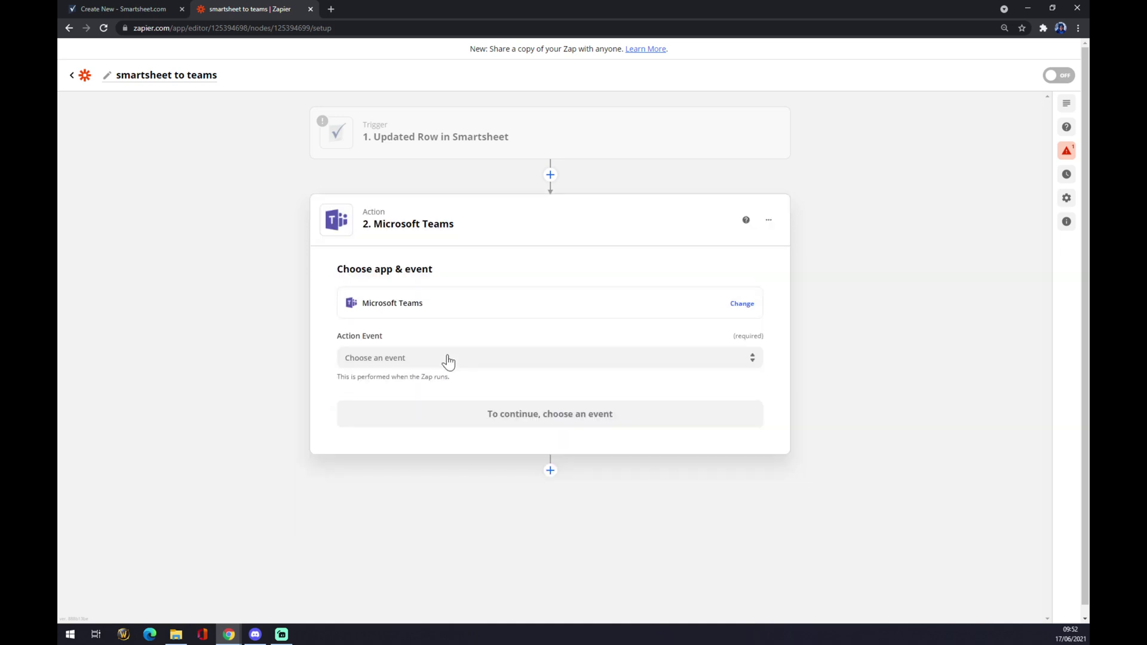
{"action": "left_click", "coordinate": [442, 358]}
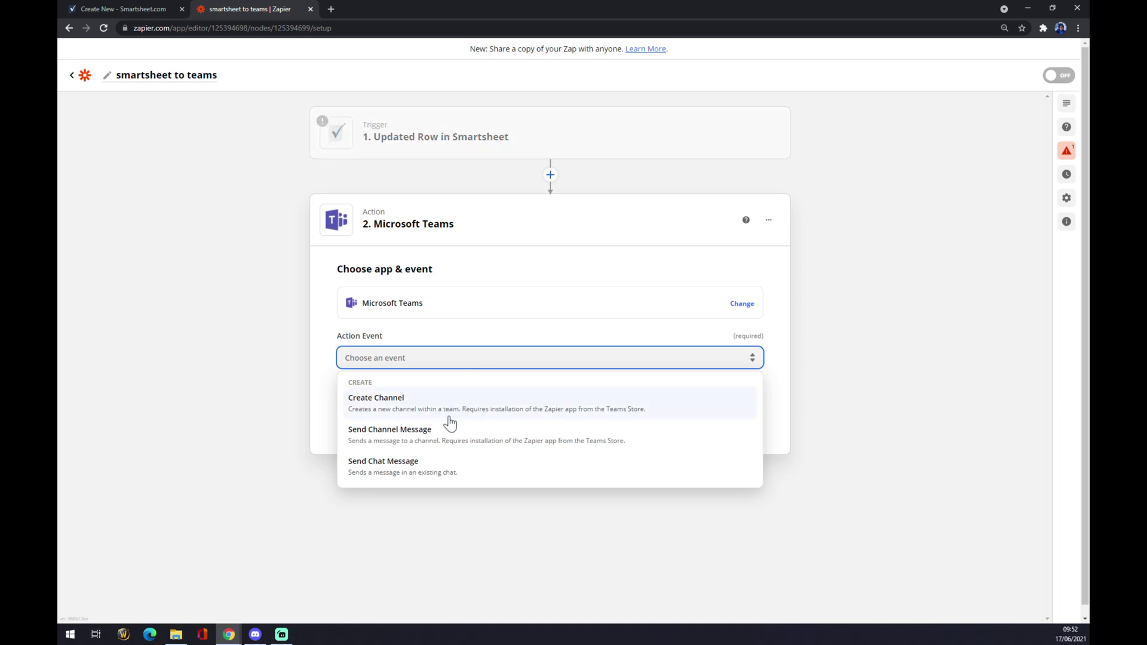
{"action": "left_click", "coordinate": [412, 417]}
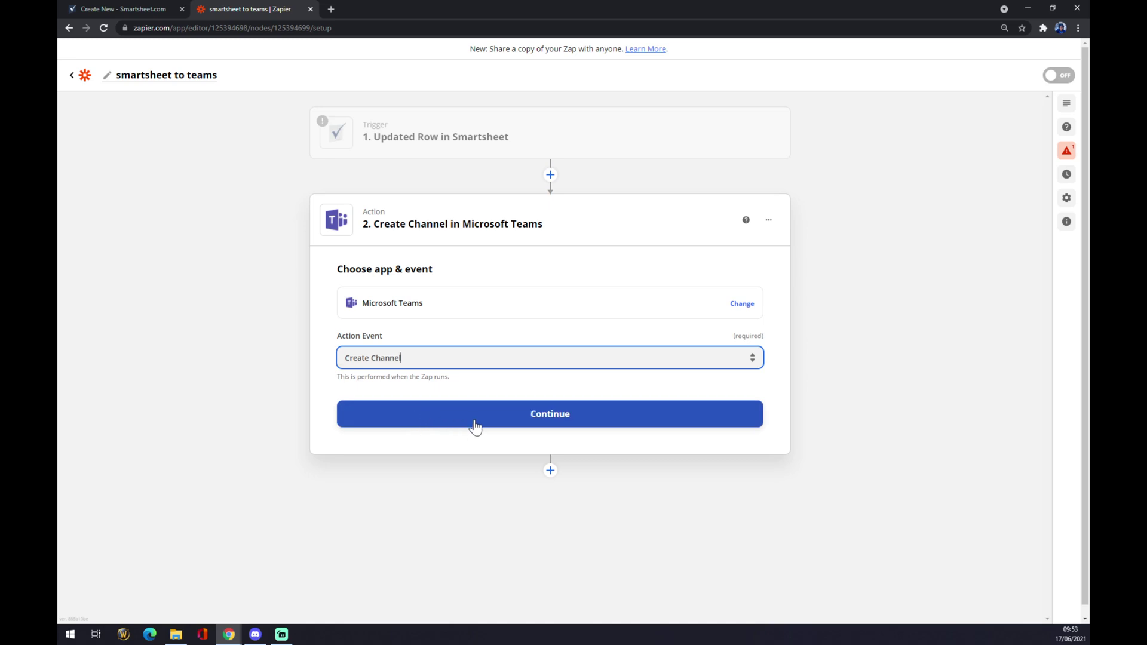
{"action": "left_click", "coordinate": [476, 427]}
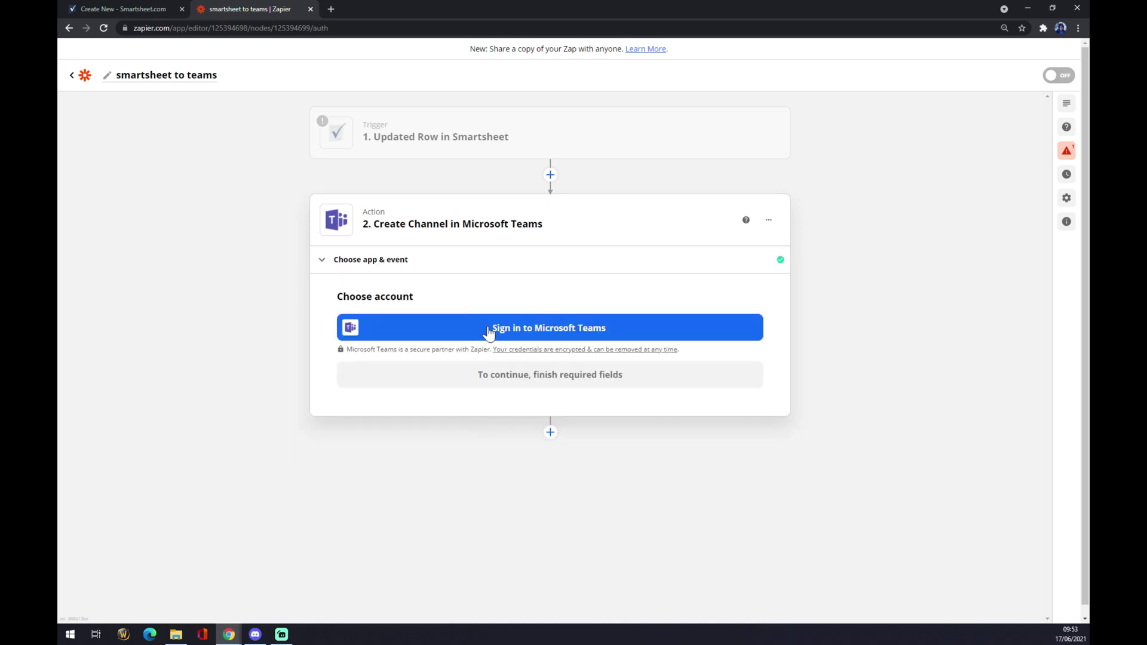